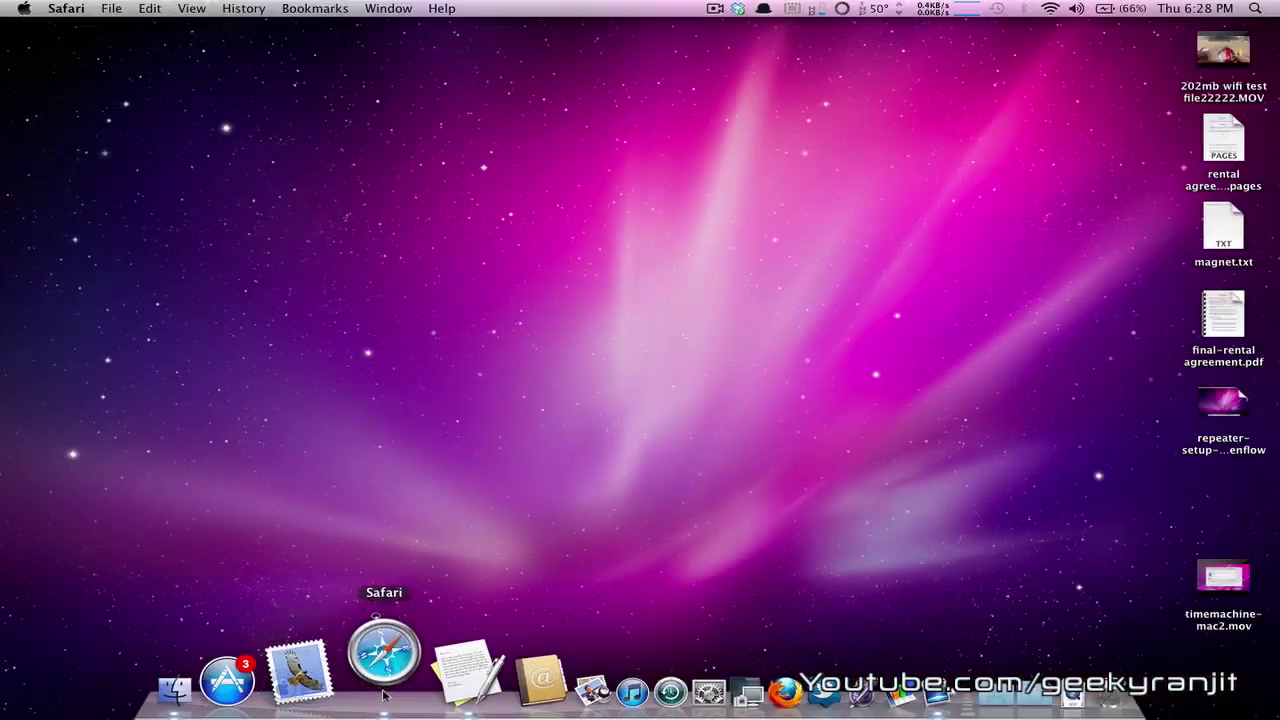
Step: Load 192.168.0.1 in Safari and sign in with the router's username and password
text(192.168.0.1/)
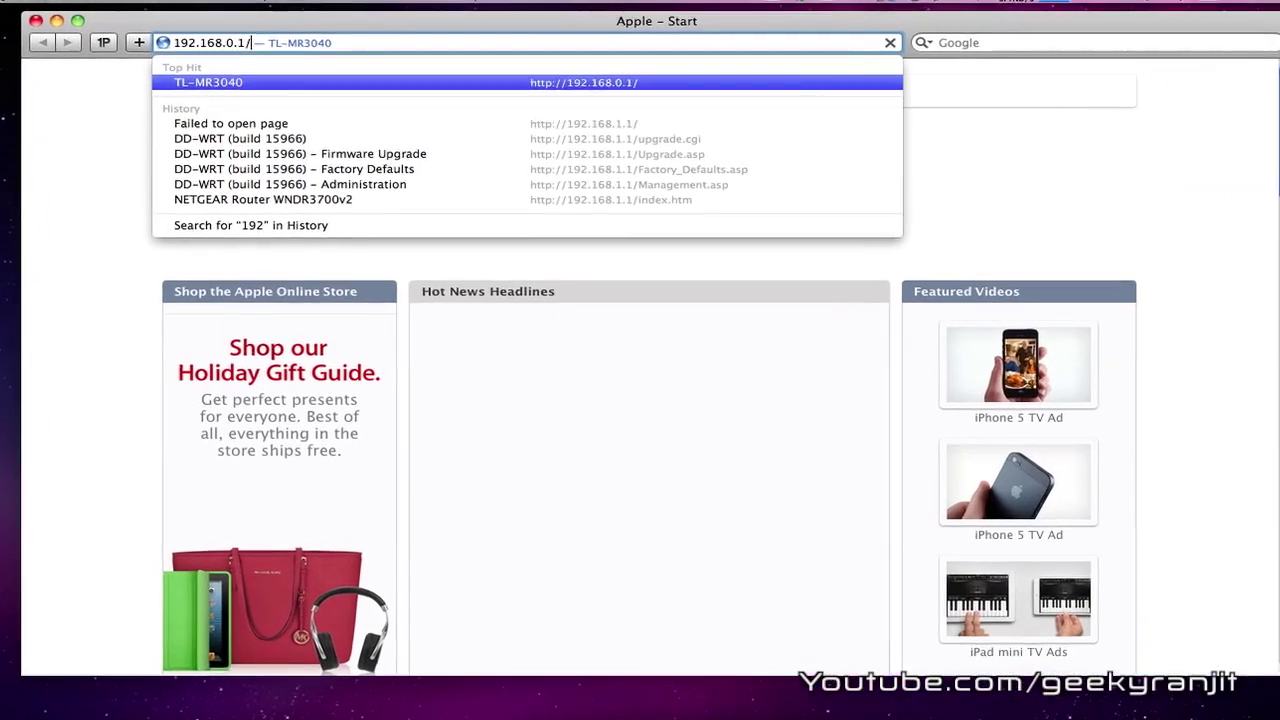
key(Return)
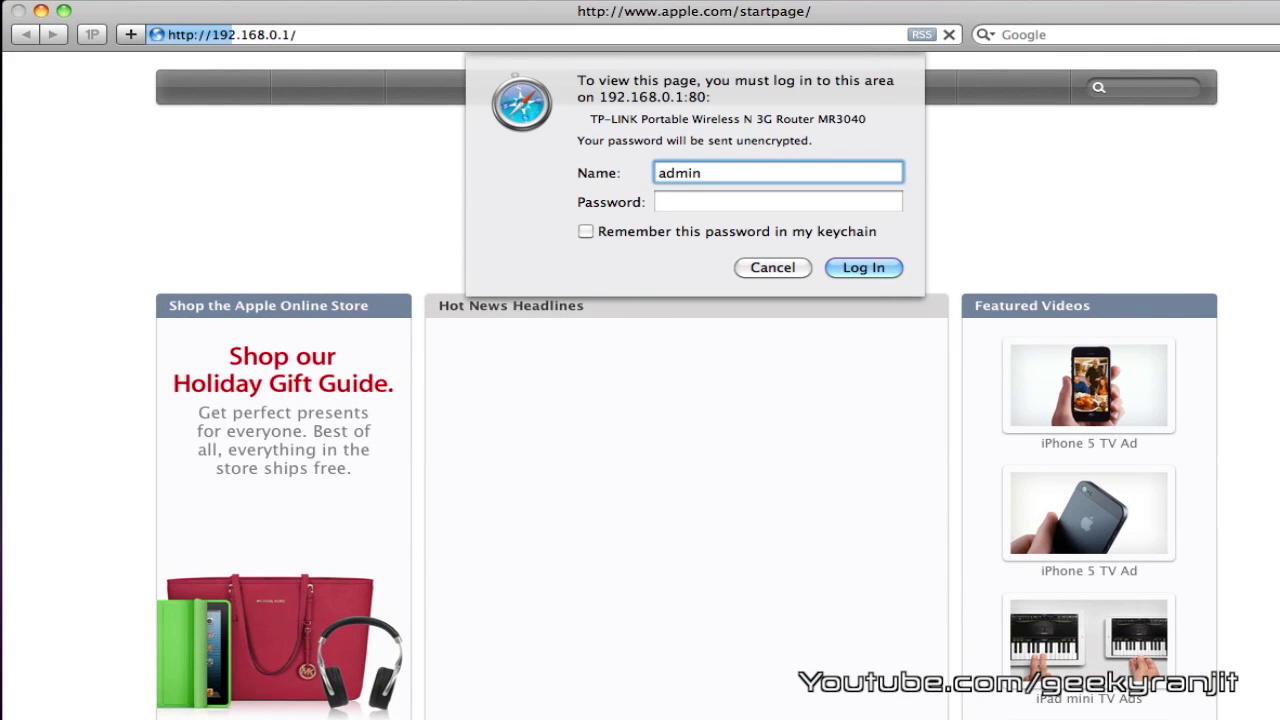
key(Tab)
text(admin)
key(Return)
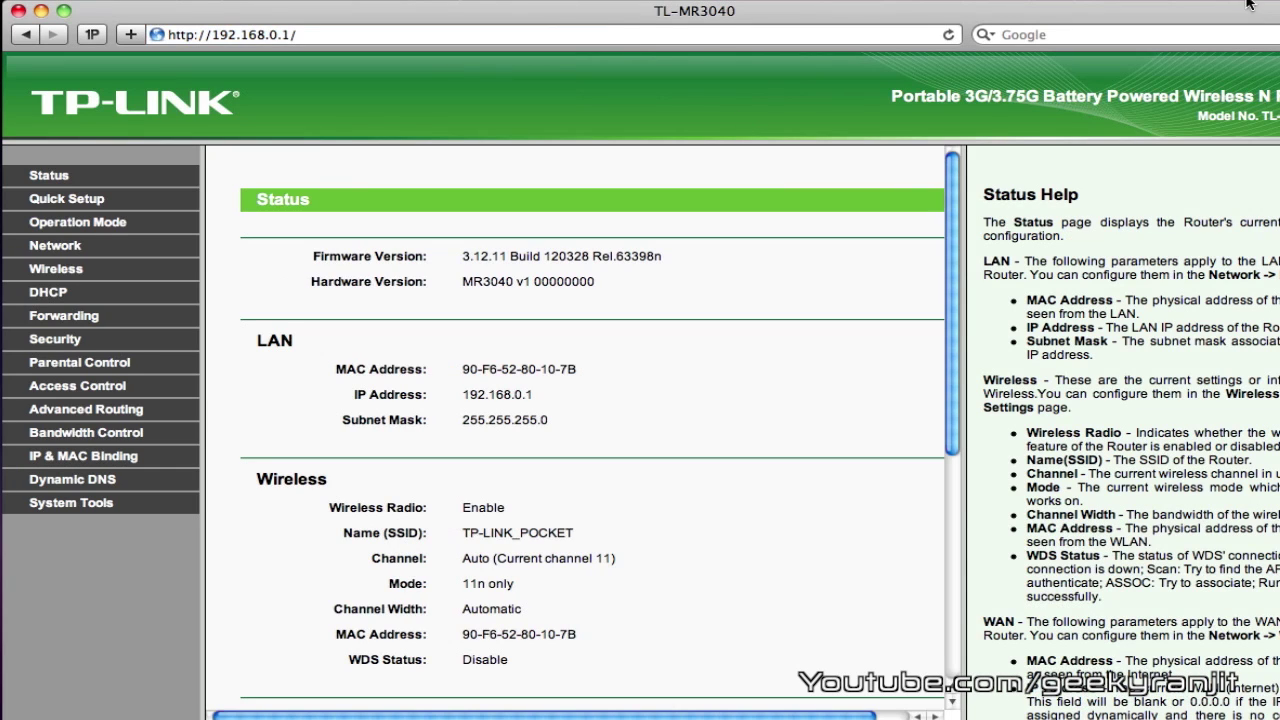
click(950, 0)
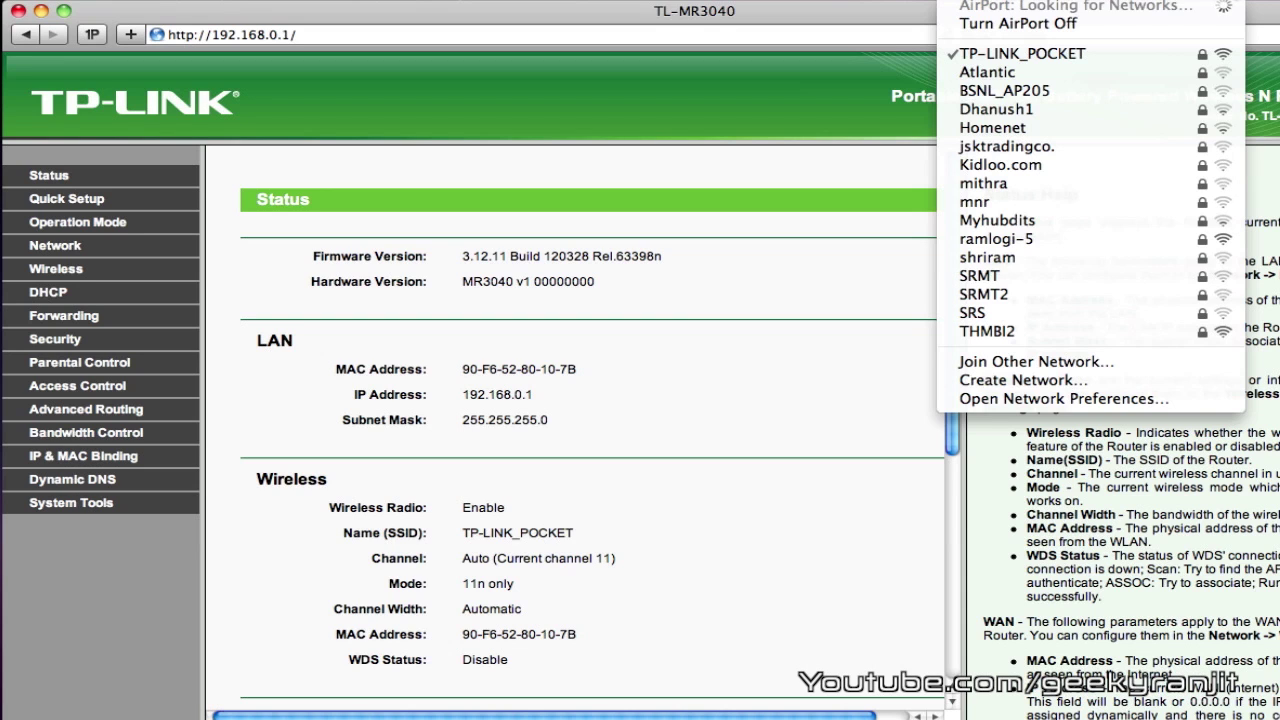
mouse_move(1260, 0)
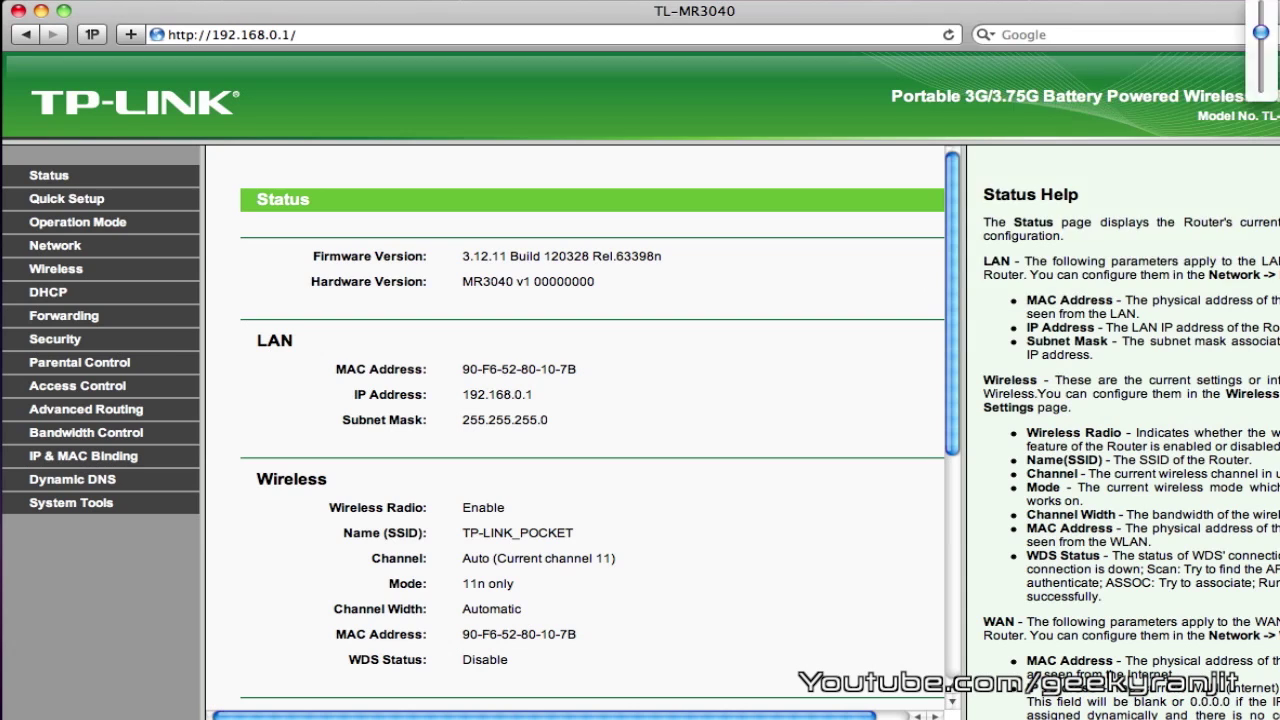
mouse_move(950, 0)
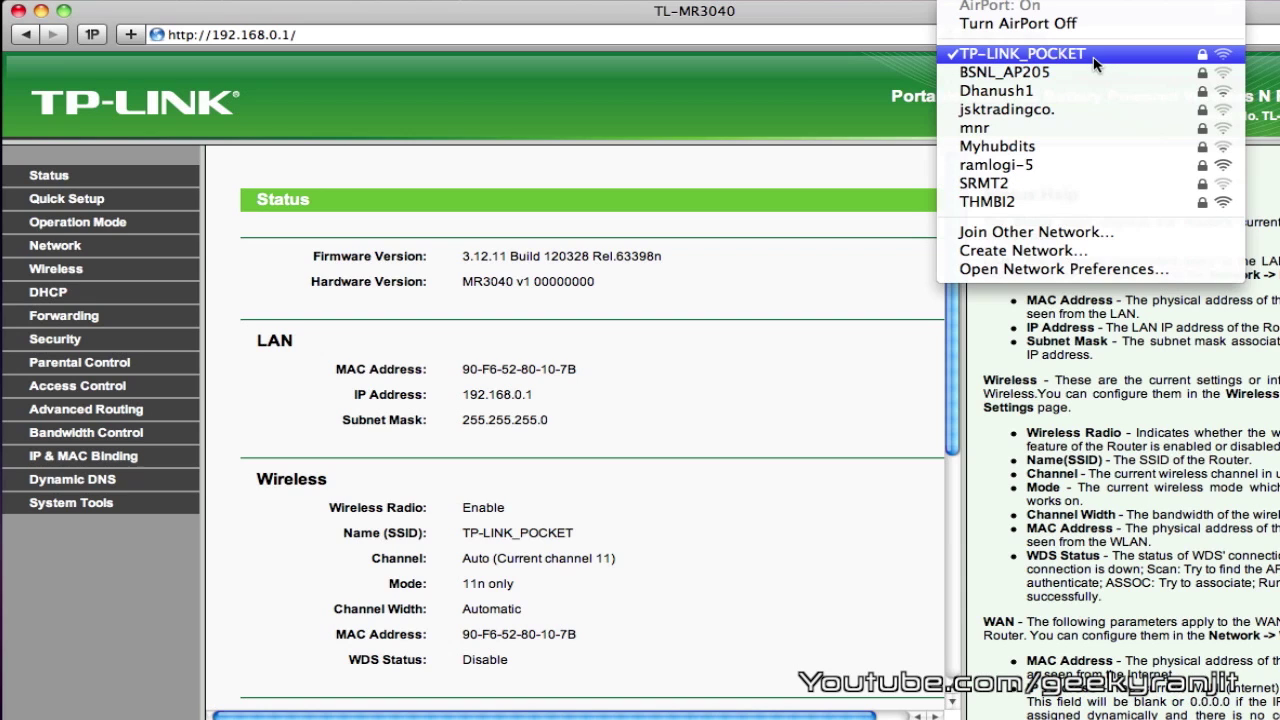
click(597, 403)
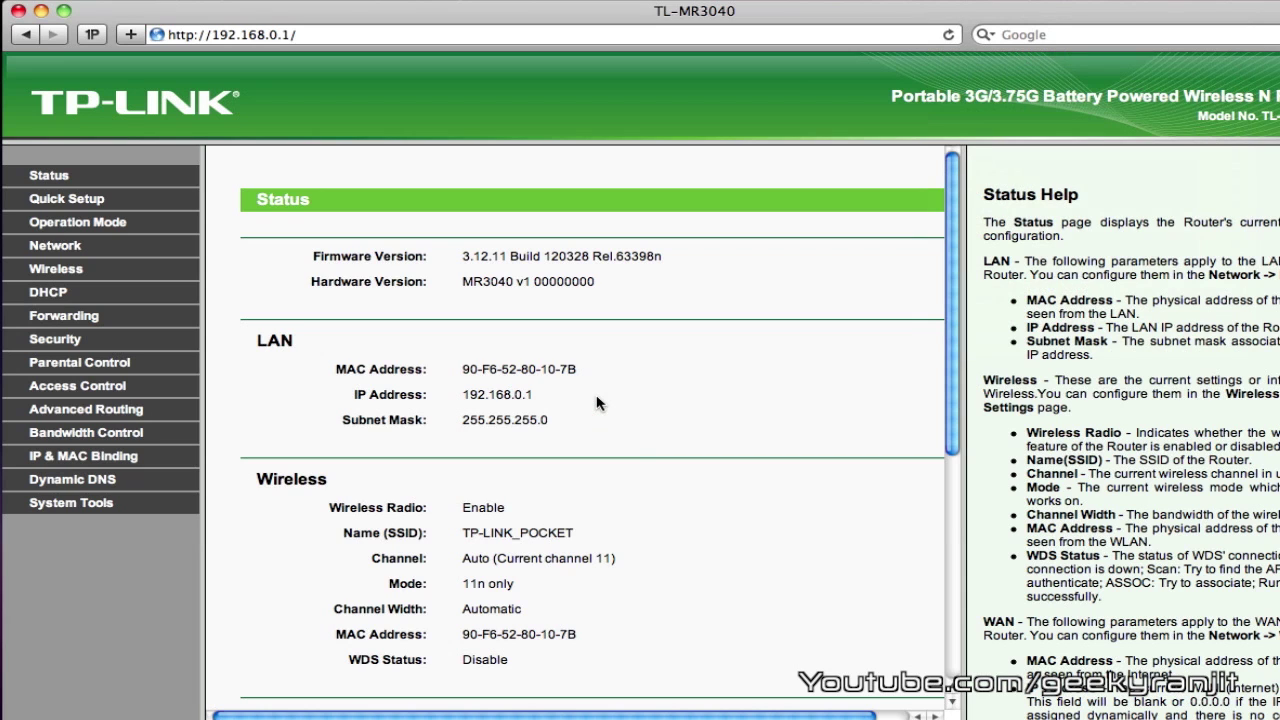
scroll(597, 403, down, 8)
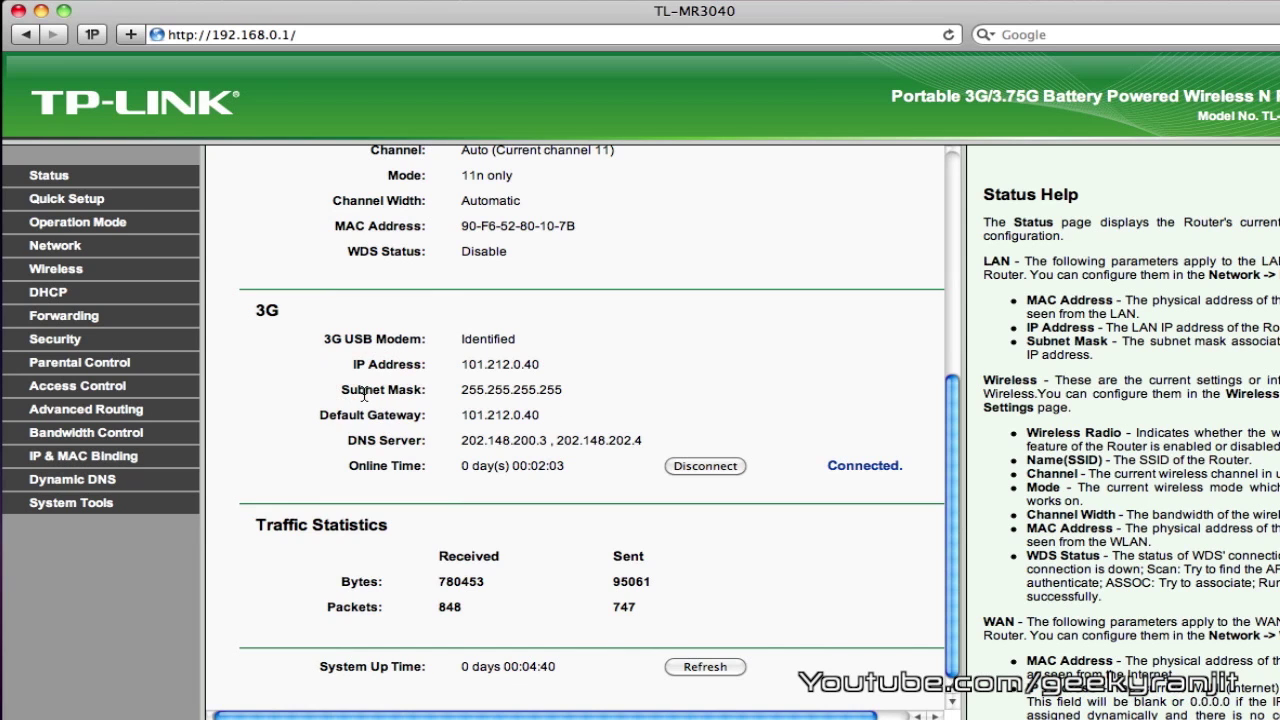
scroll(363, 395, up, 8)
scroll(363, 395, down, 8)
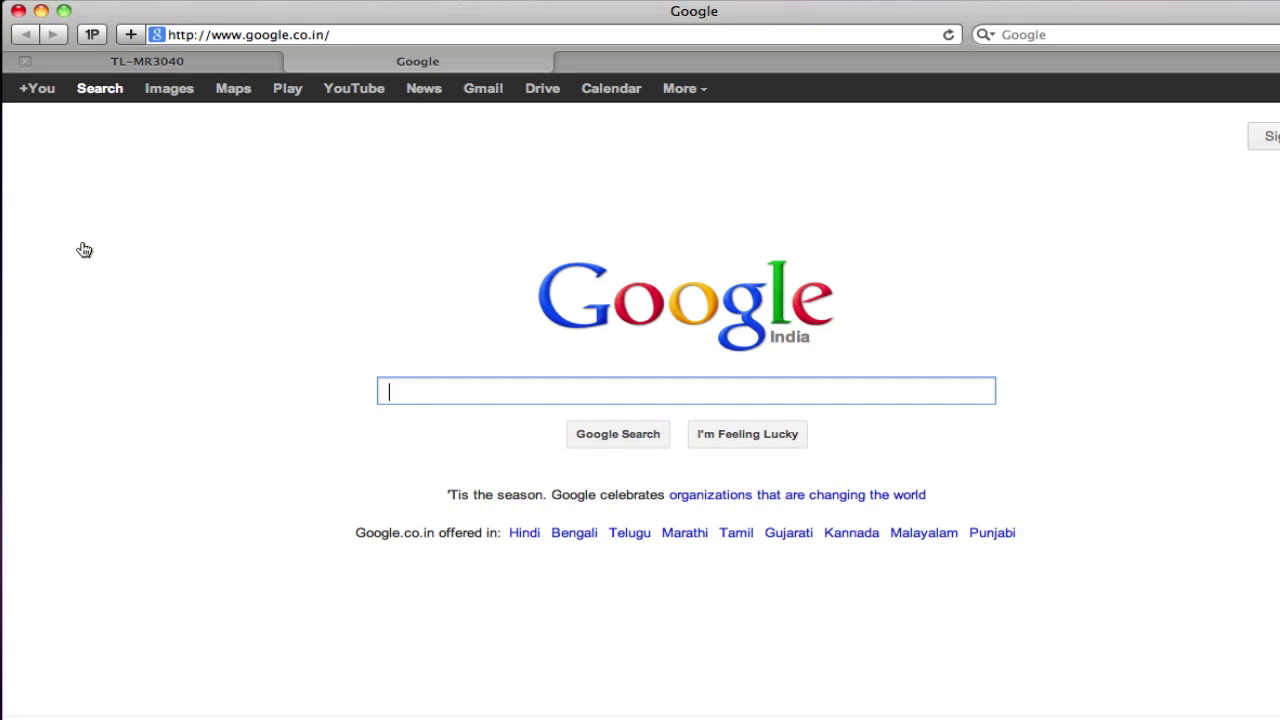
Step: Switch from the Google tab back to the TL-MR3040 router admin tab
key(ctrl+shift+Tab)
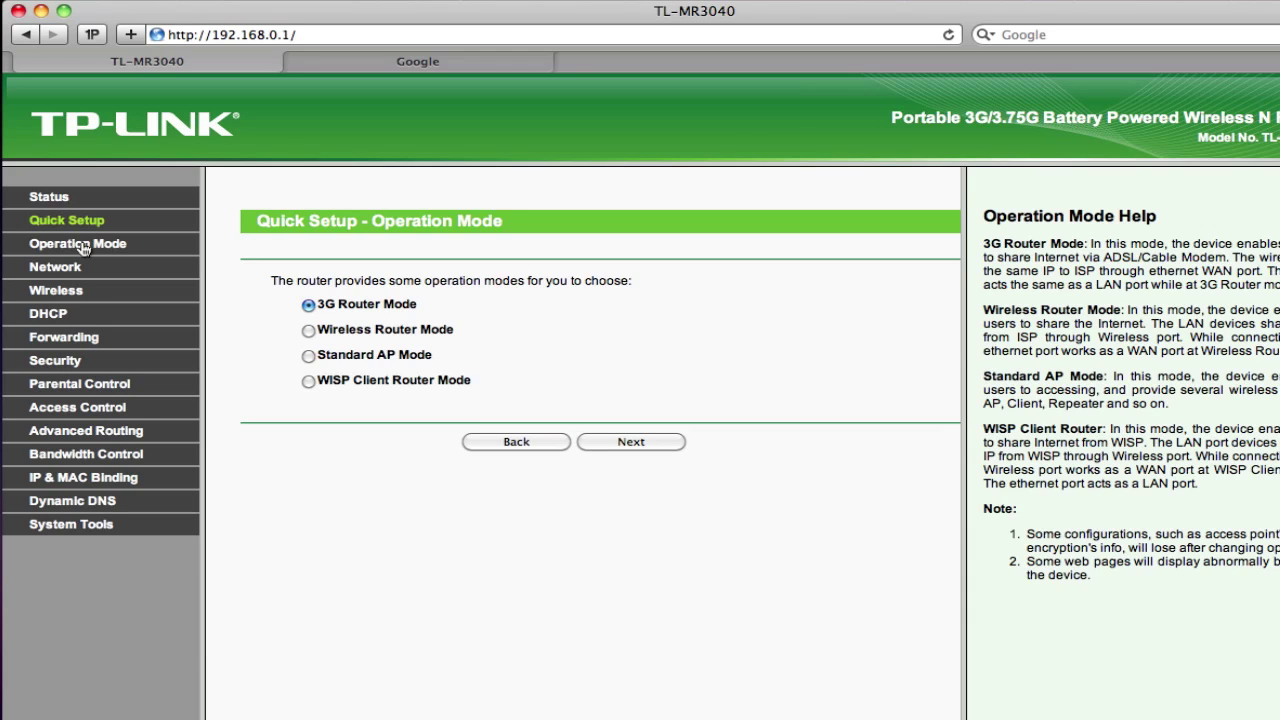
Step: Try Standard AP Mode in Quick Setup, go back to 3G Router Mode, then view Operation Mode settings
key(Down)
key(Down)
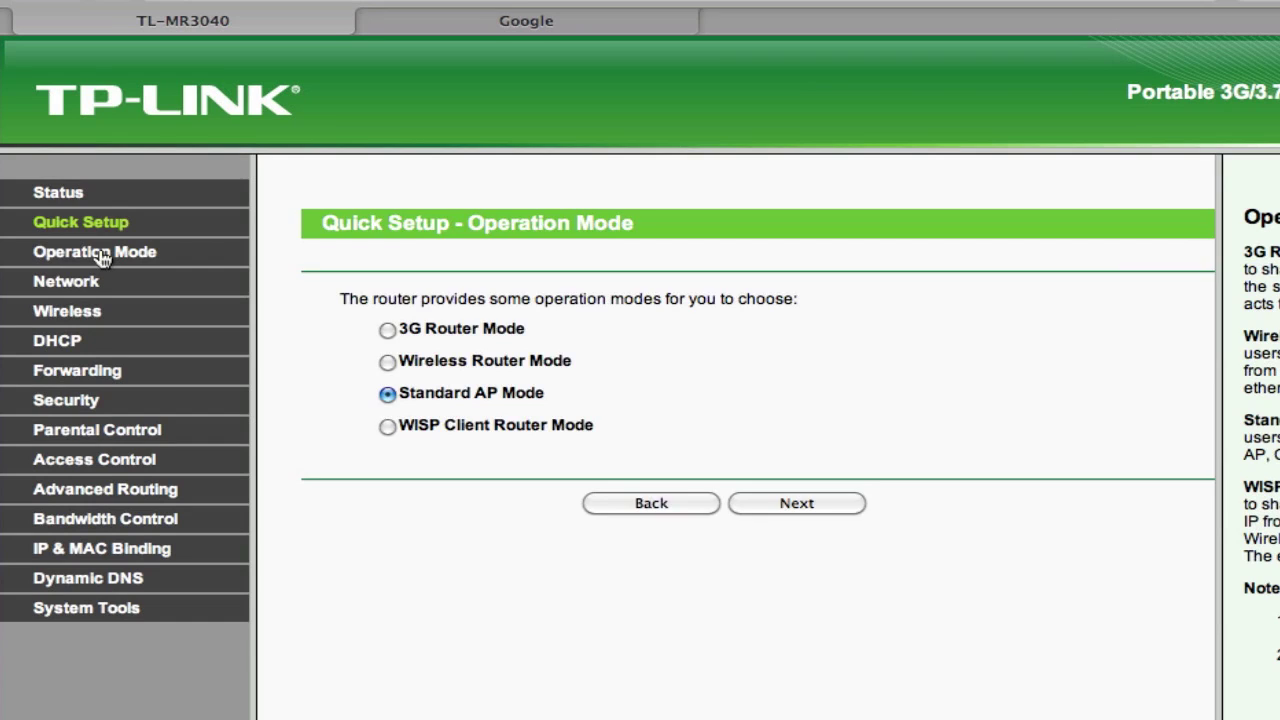
key(Return)
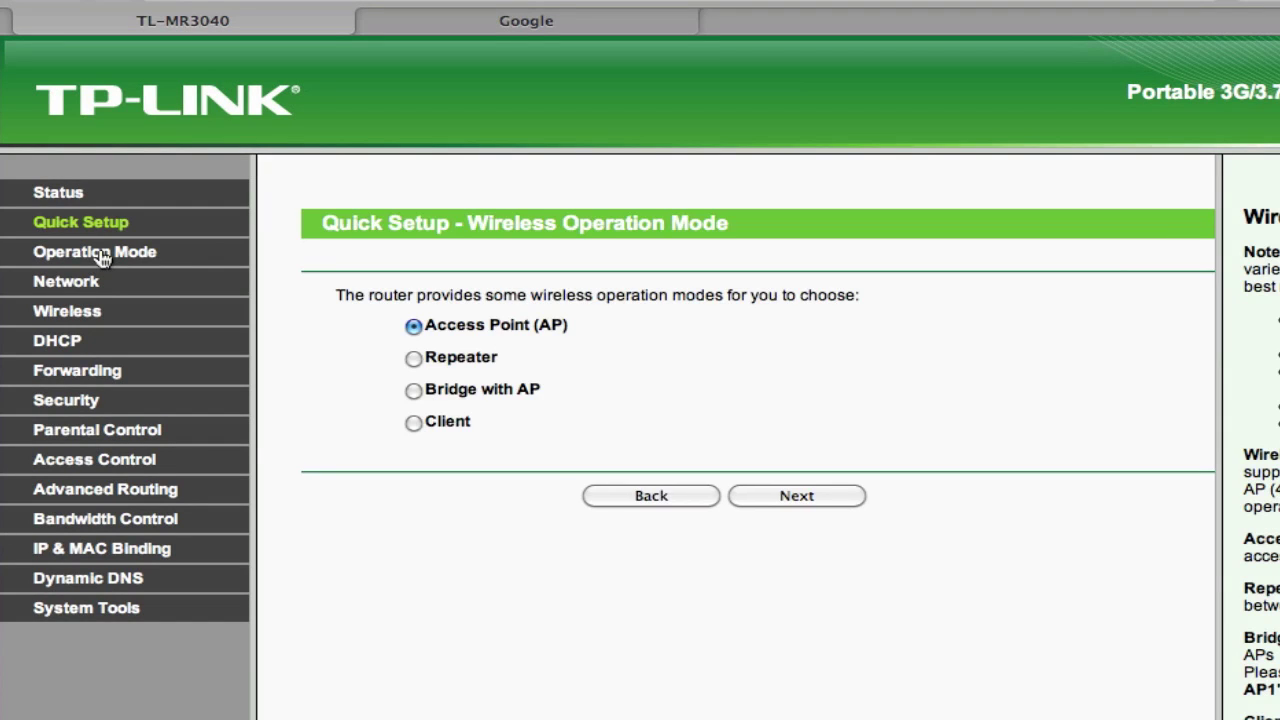
key(BackSpace)
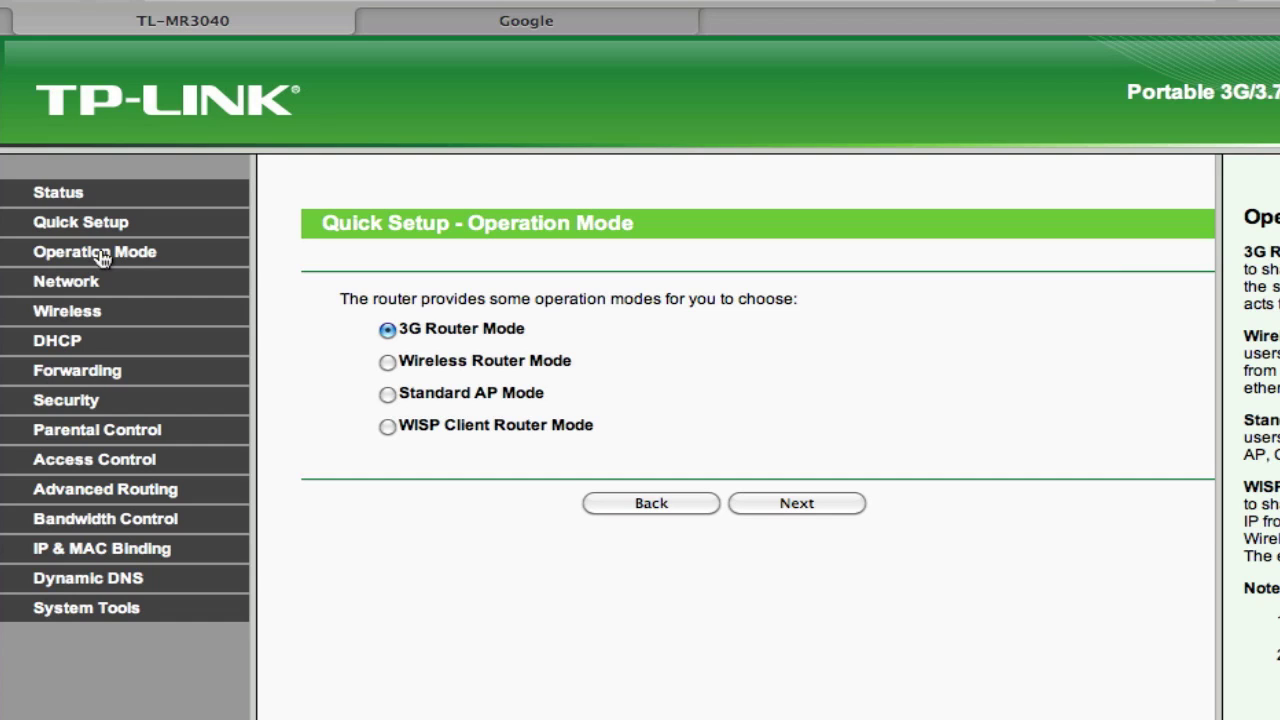
key(Return)
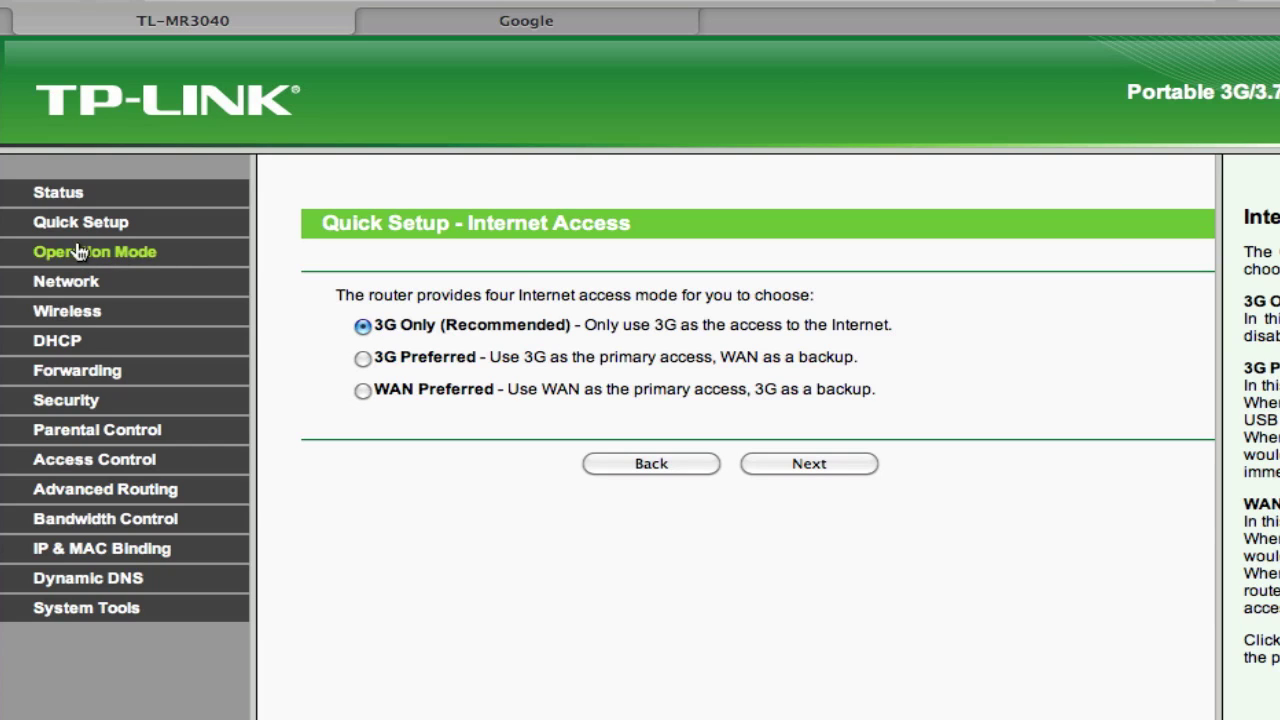
click(104, 255)
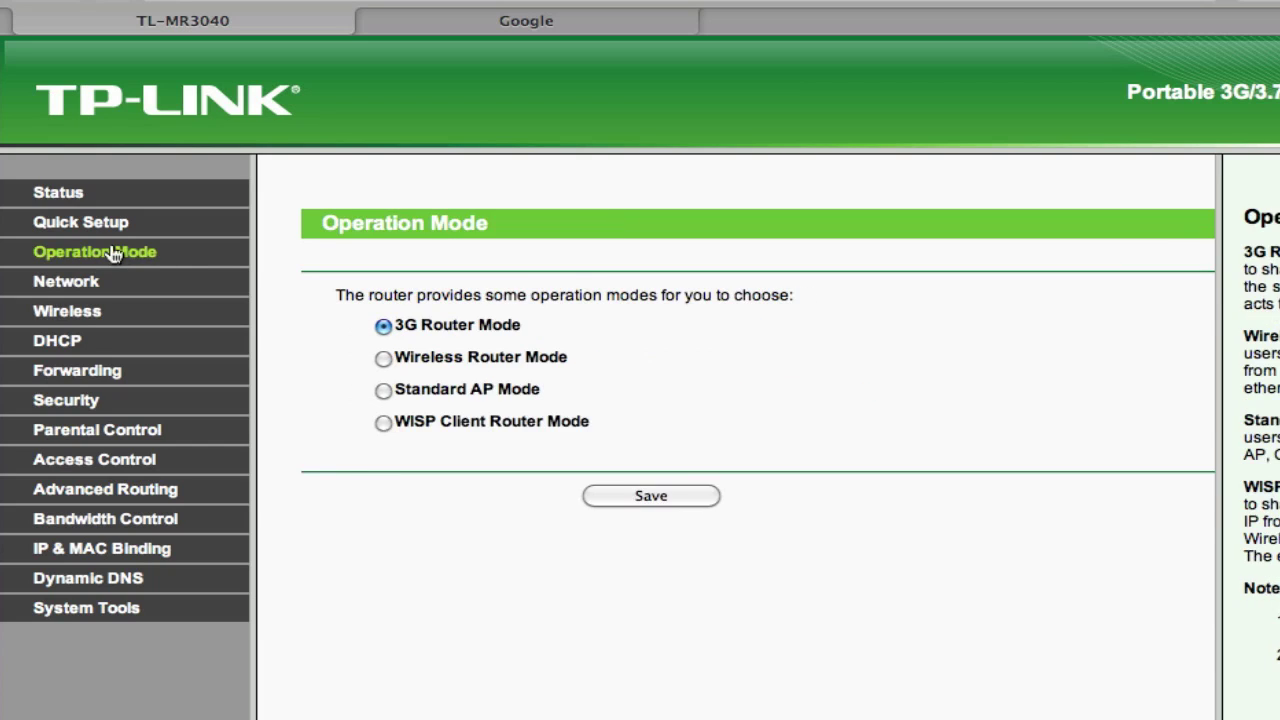
Step: Browse the Internet Access, Wireless, DHCP and Quick Setup pages
click(62, 288)
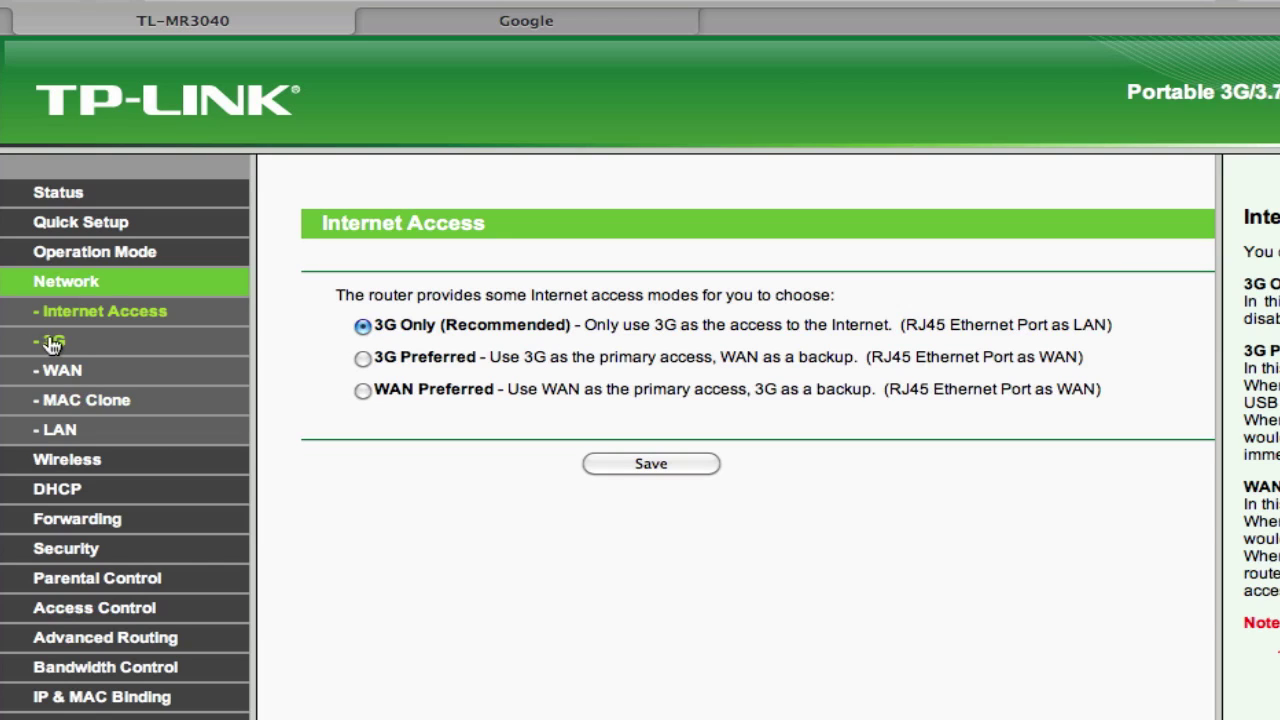
click(82, 465)
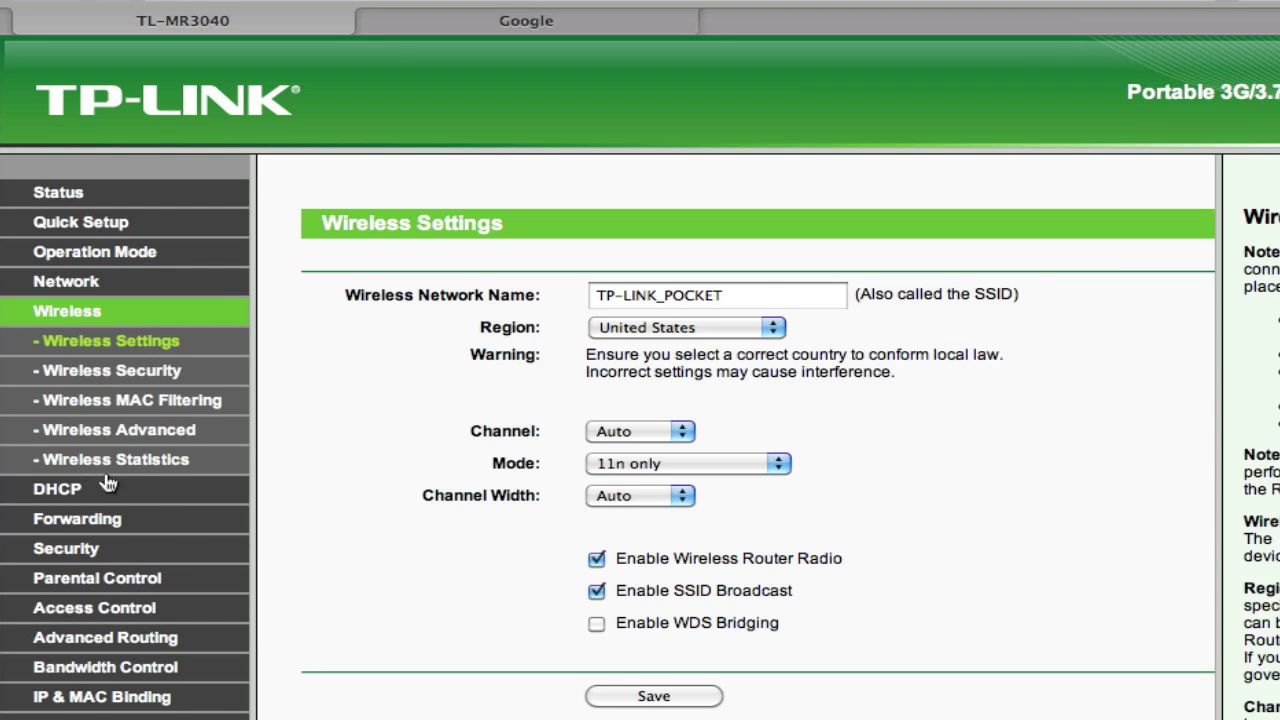
click(57, 490)
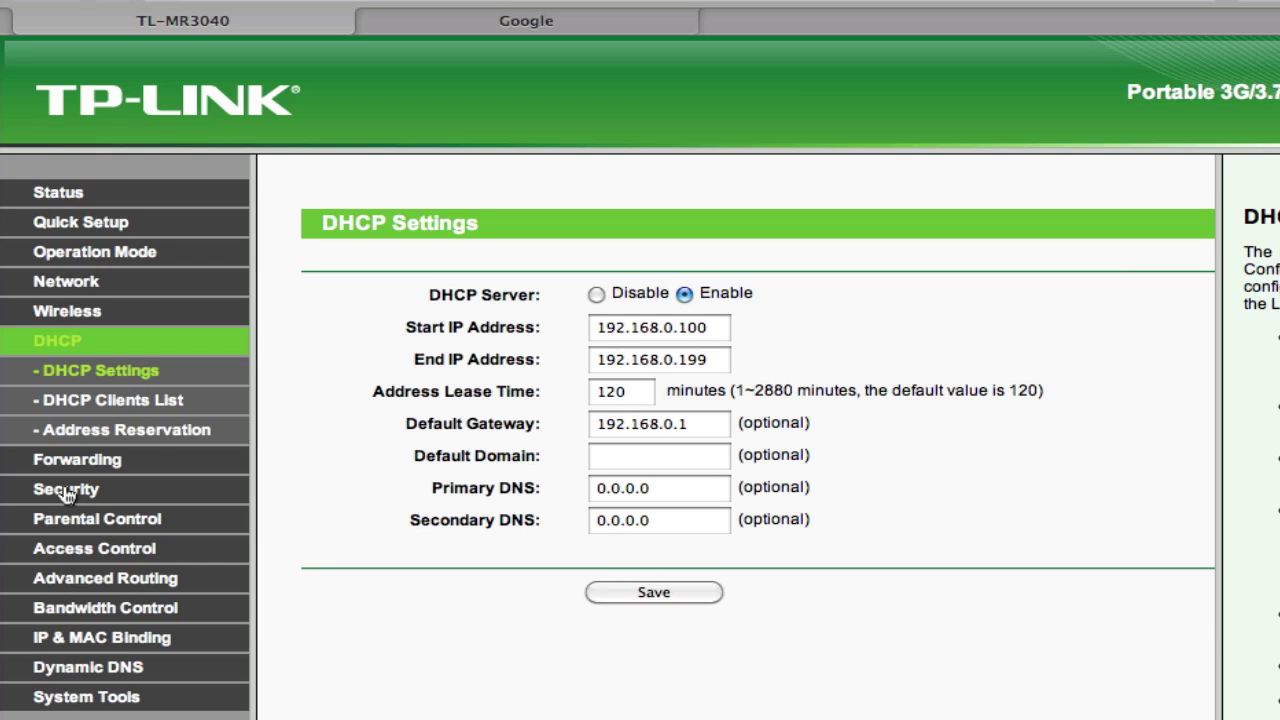
click(88, 224)
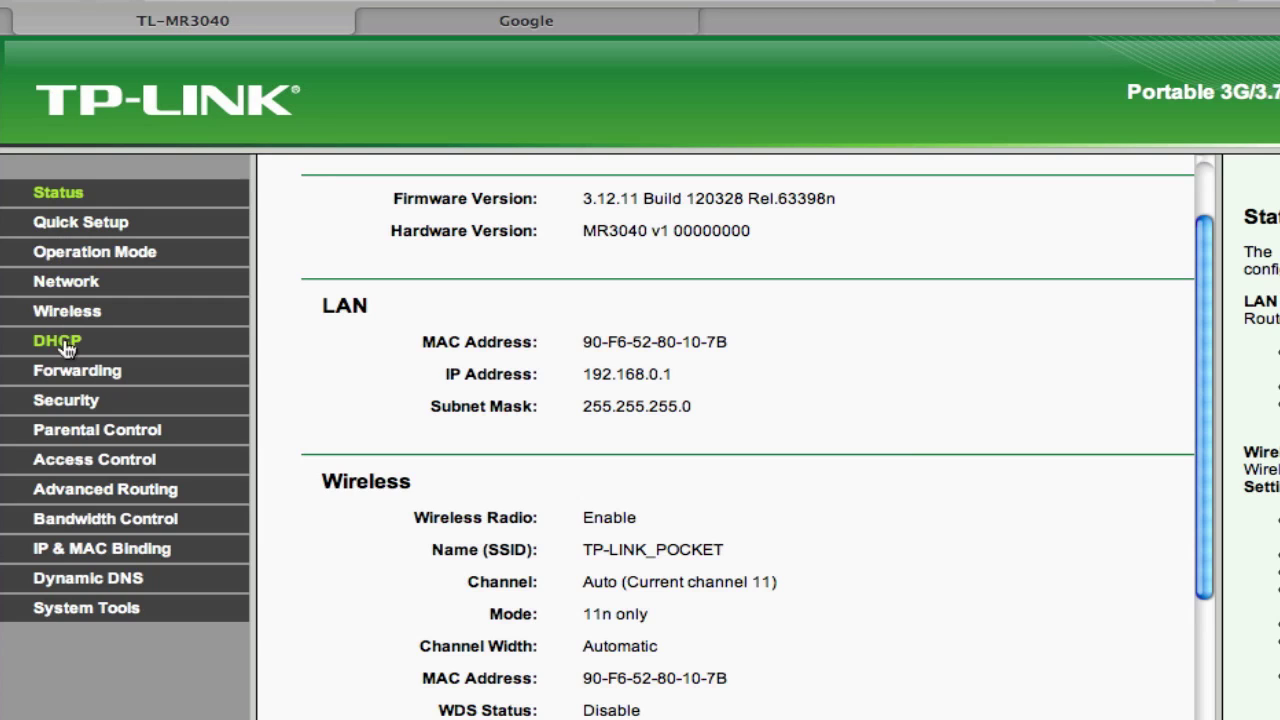
Step: Review DHCP, Parental Control and Basic Security, ending on Wireless Settings (SSID TP-LINK_POCKET)
click(58, 341)
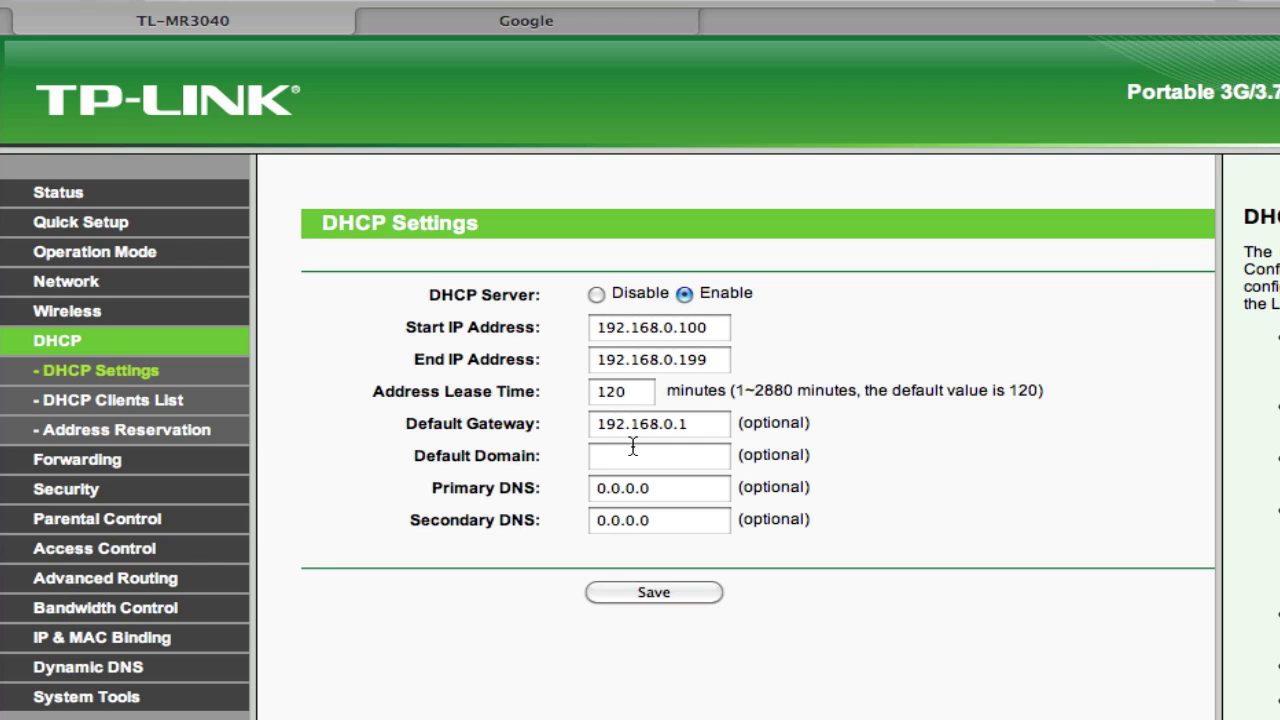
click(100, 520)
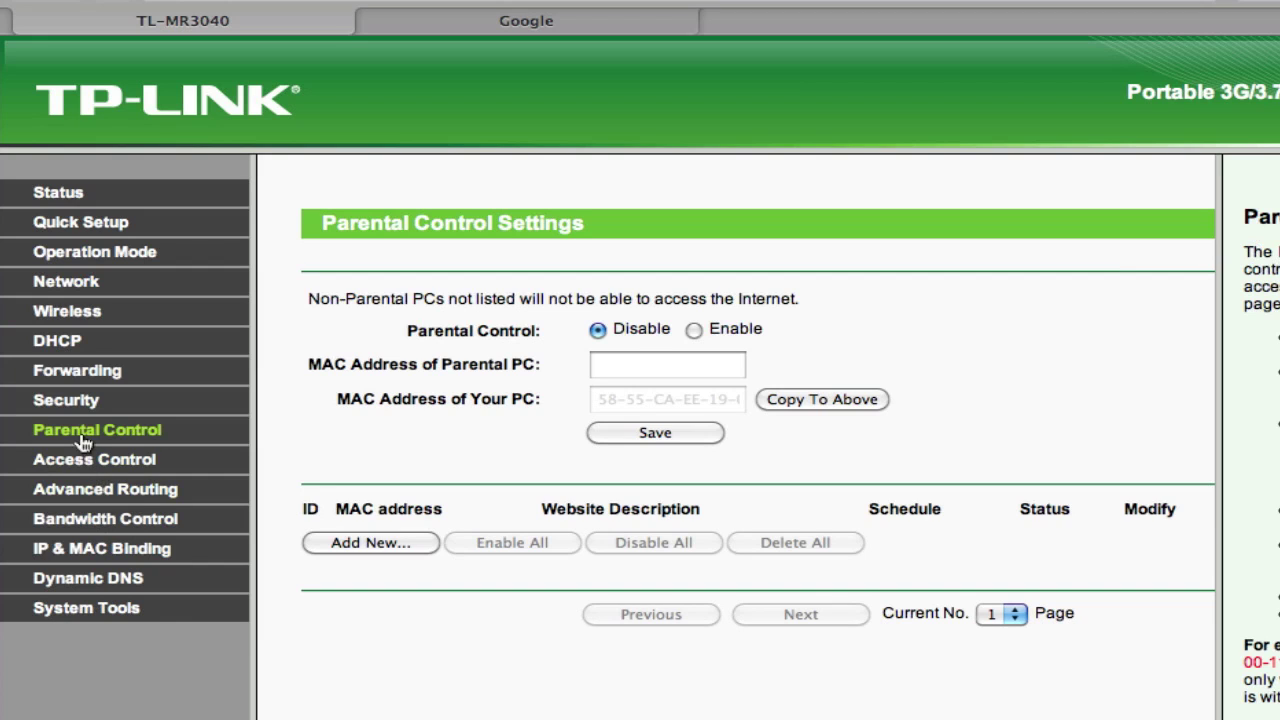
click(72, 404)
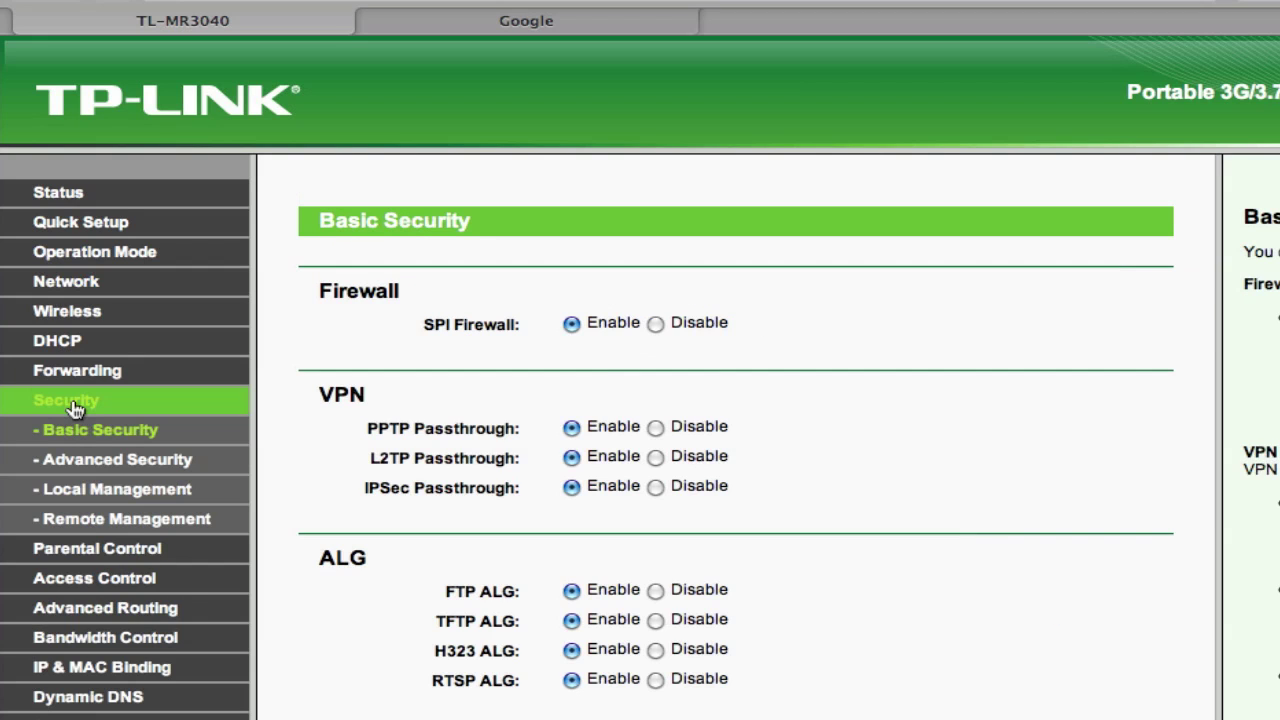
click(84, 314)
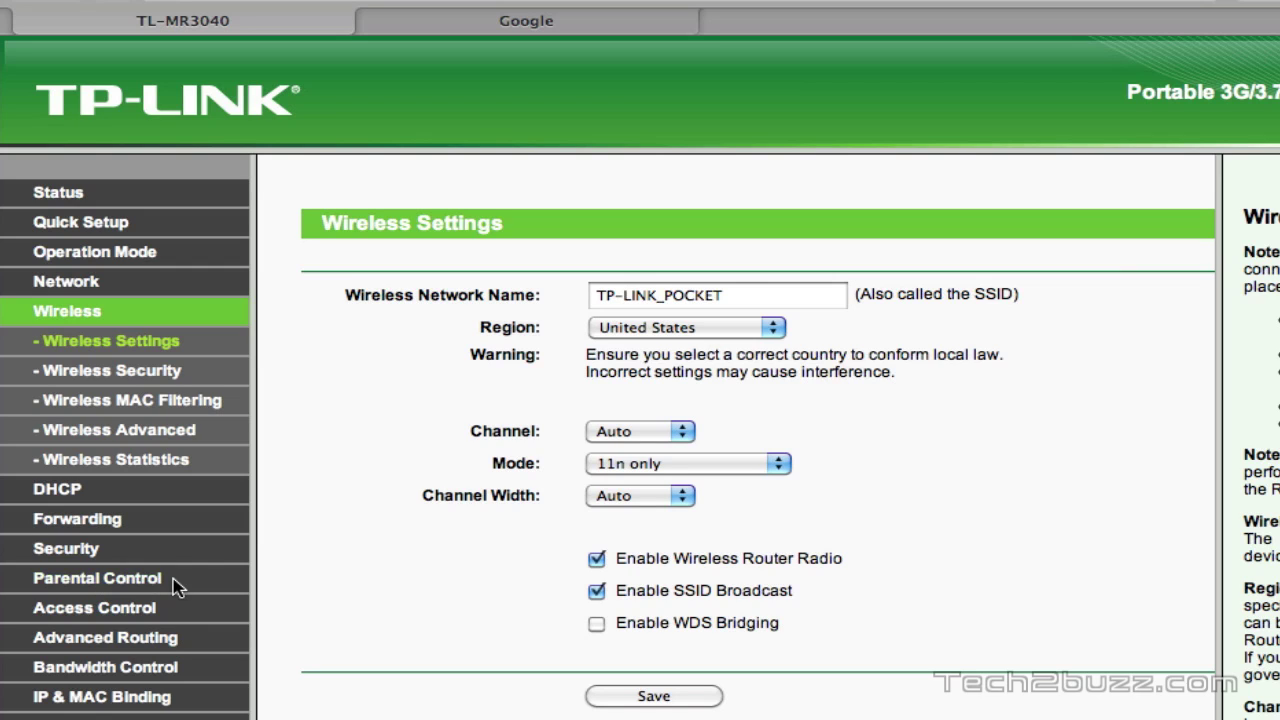
Step: Review Access Control rules, Internet Access and the Status page's 3G section, then Quick Setup and Operation Mode
click(97, 614)
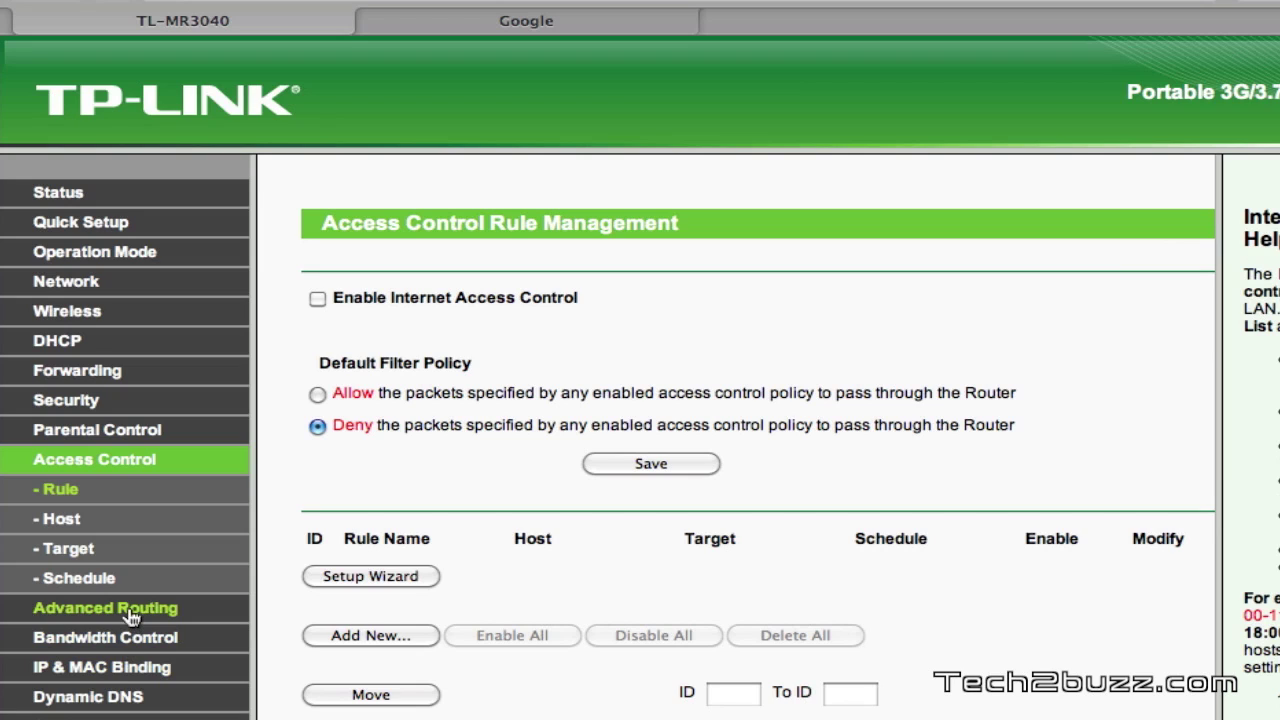
click(66, 285)
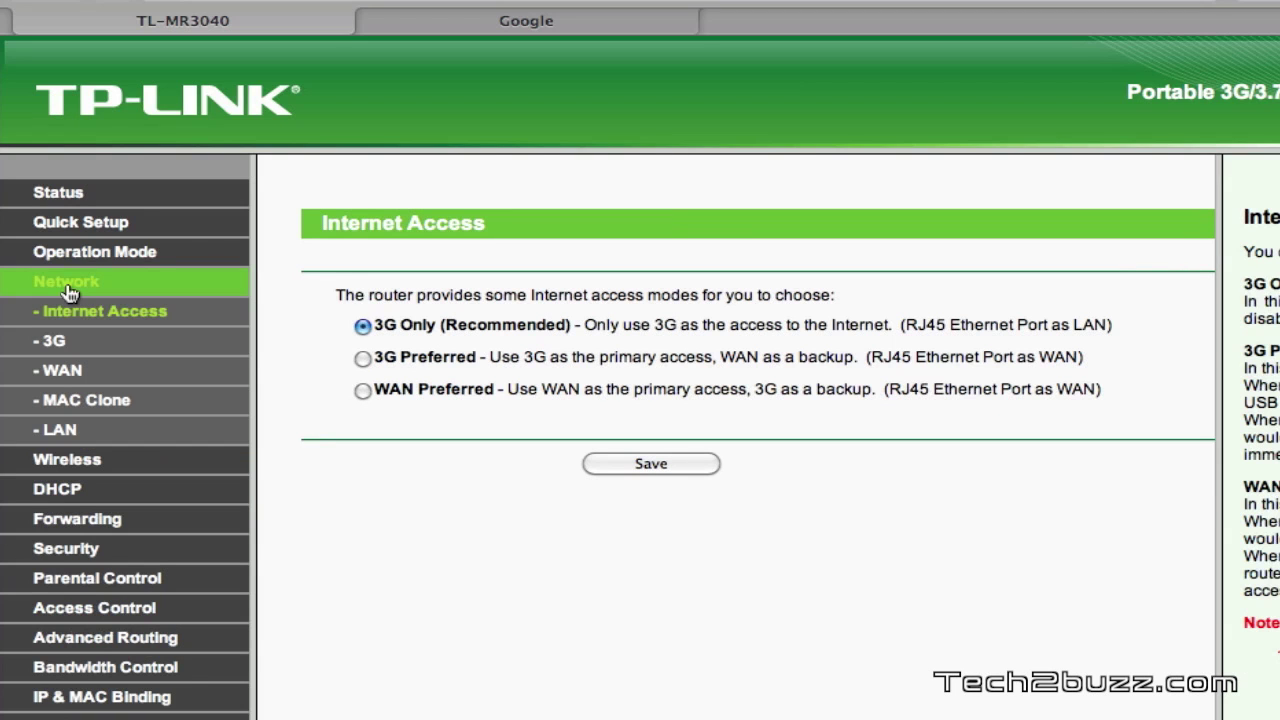
click(58, 193)
scroll(893, 425, down, 5)
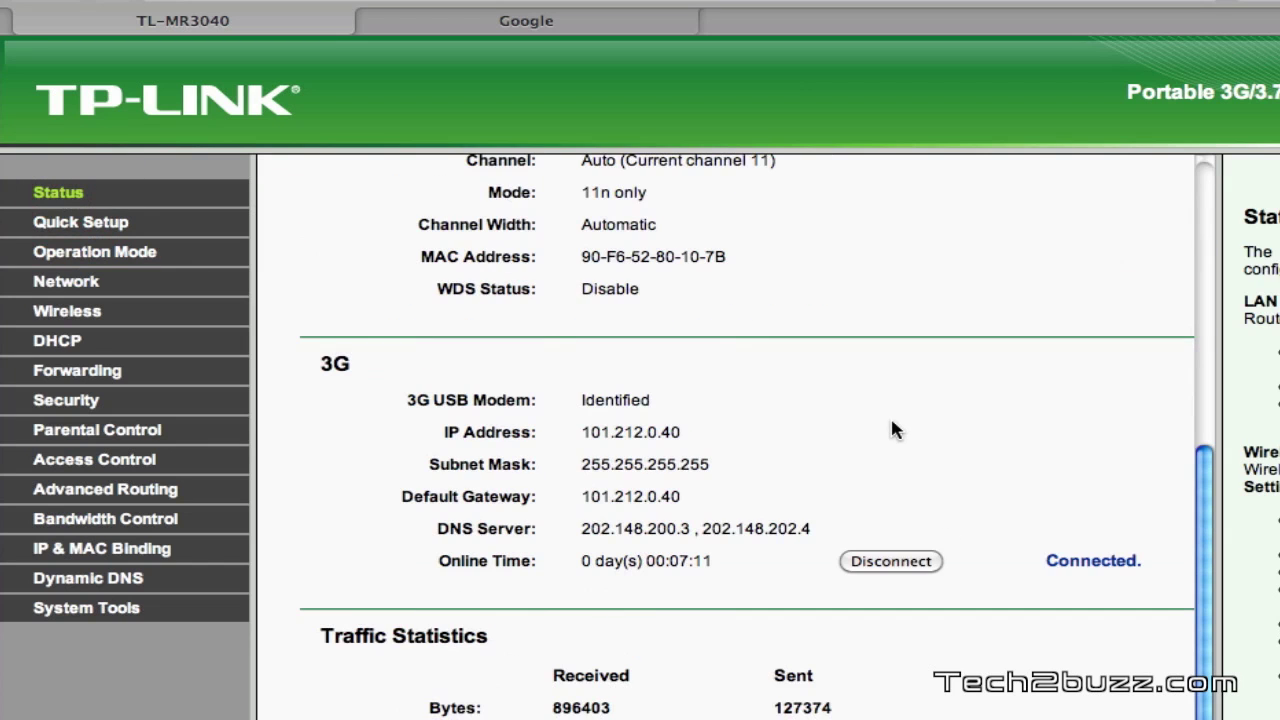
scroll(893, 428, up, 5)
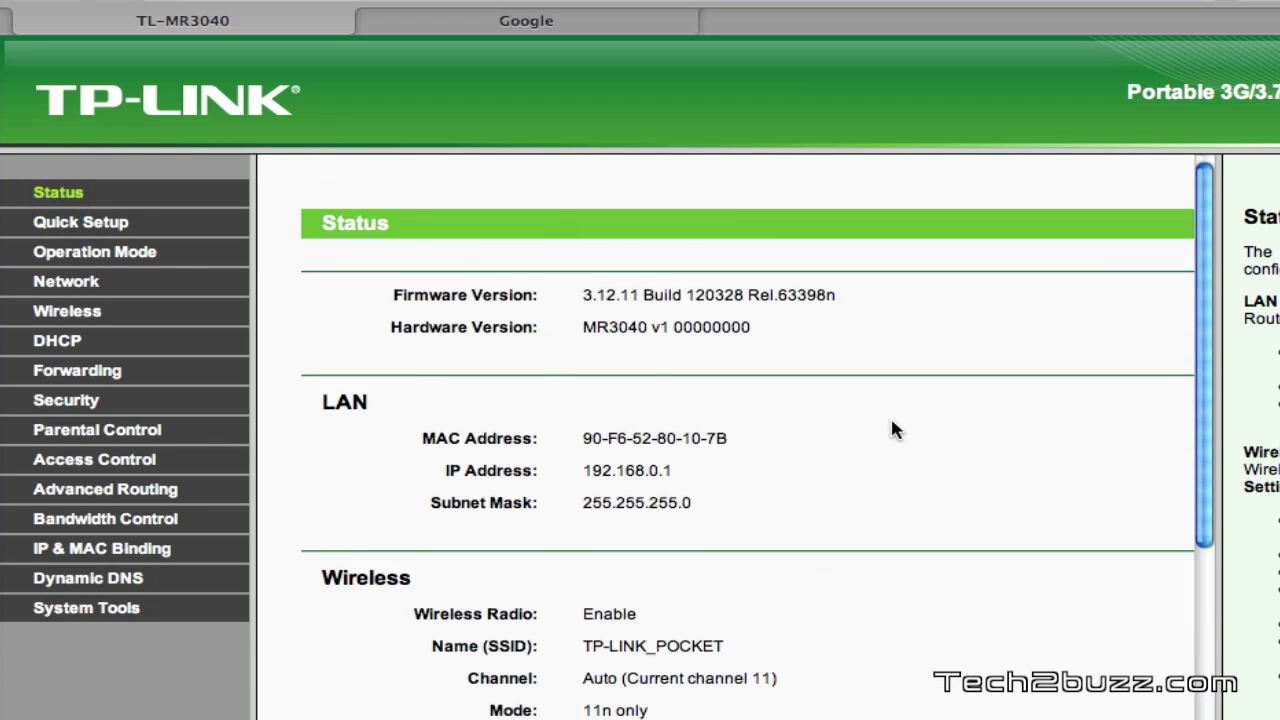
click(75, 230)
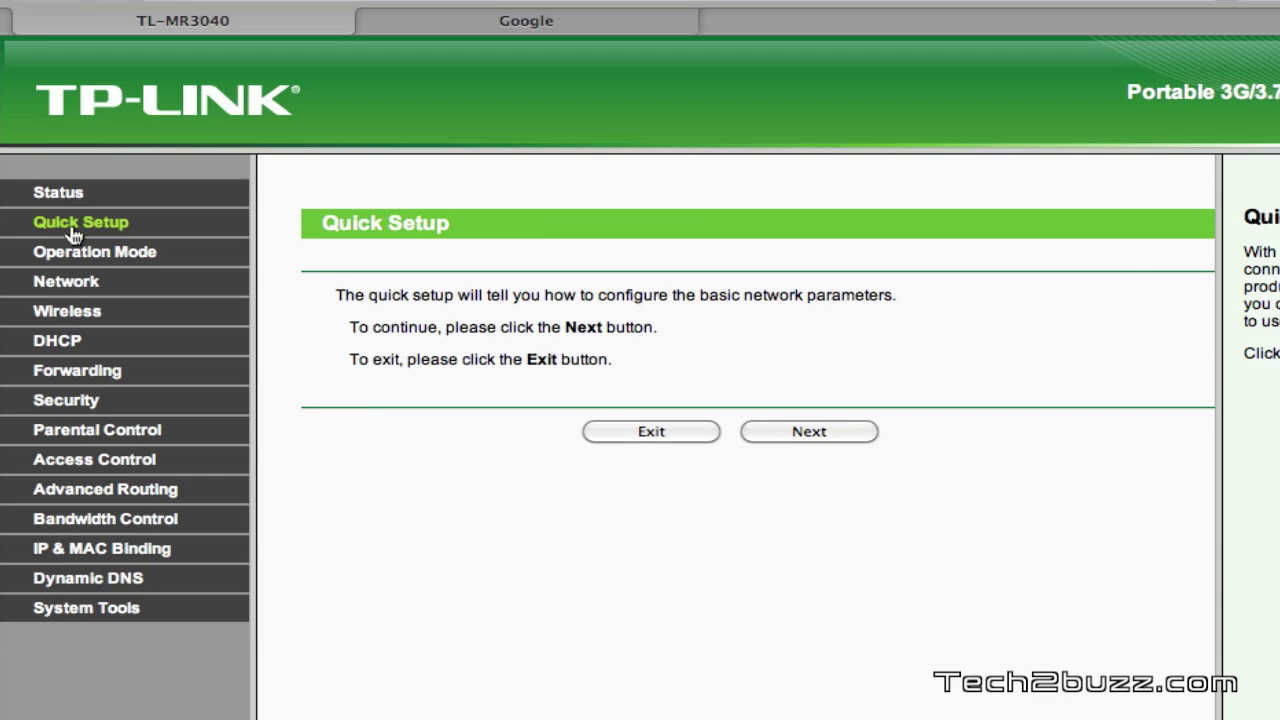
click(100, 256)
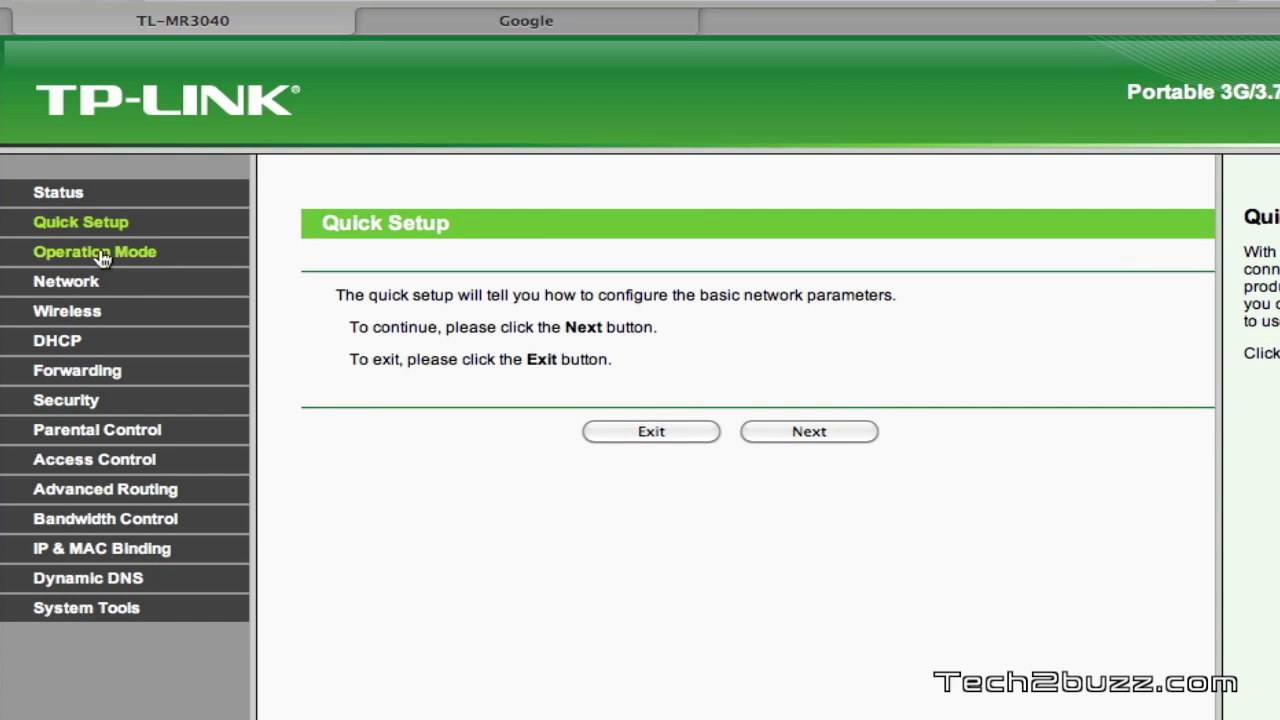